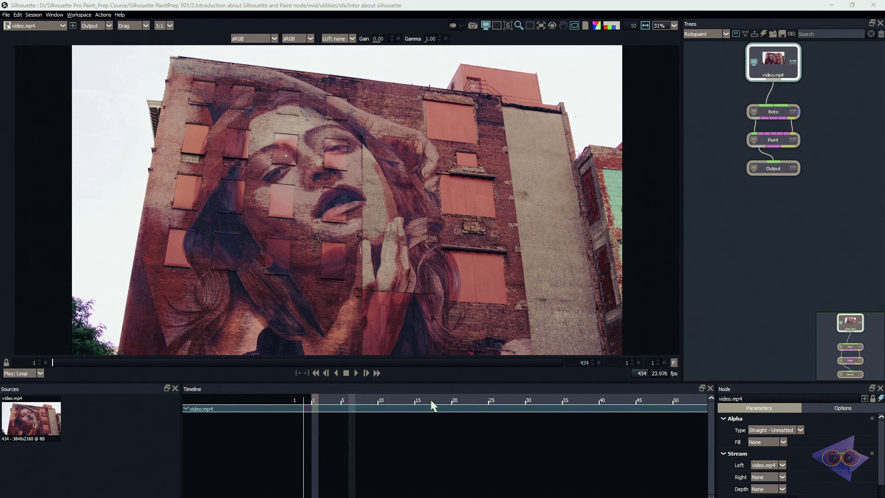
# - Centre the node tree in the Trees panel
pyautogui.moveTo(727, 236); pyautogui.dragTo(730, 287)
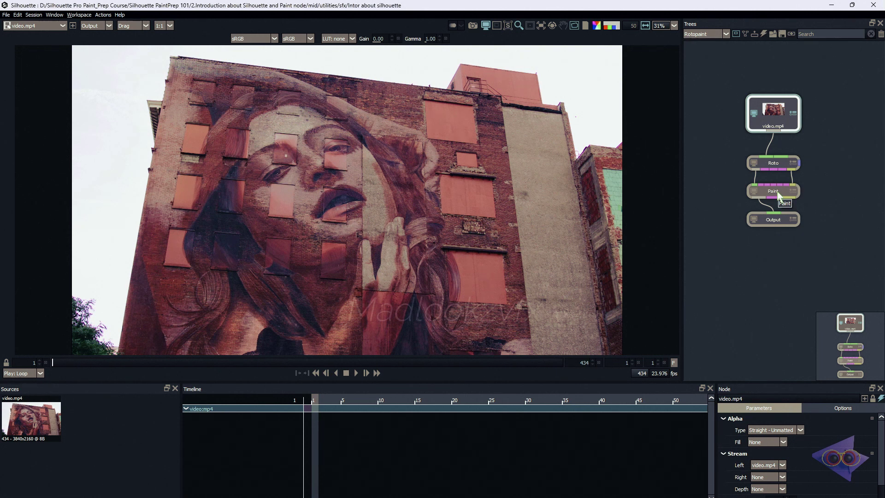
# - Select Roto, then Paint, leaving the Black and White brush ready at size 124.30
pyautogui.click(795, 198)
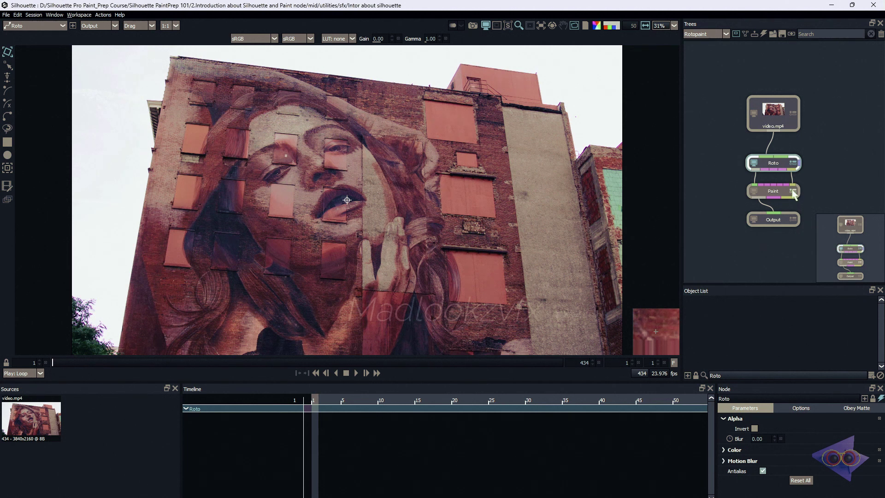
pyautogui.click(794, 198)
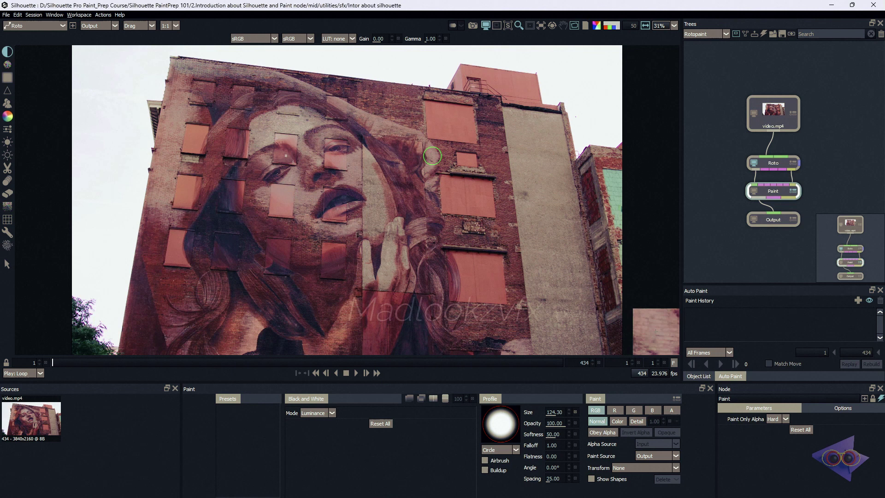
# - Paint a black-and-white stroke near the face, view the Paint result, and check Mode options
pyautogui.click(241, 155)
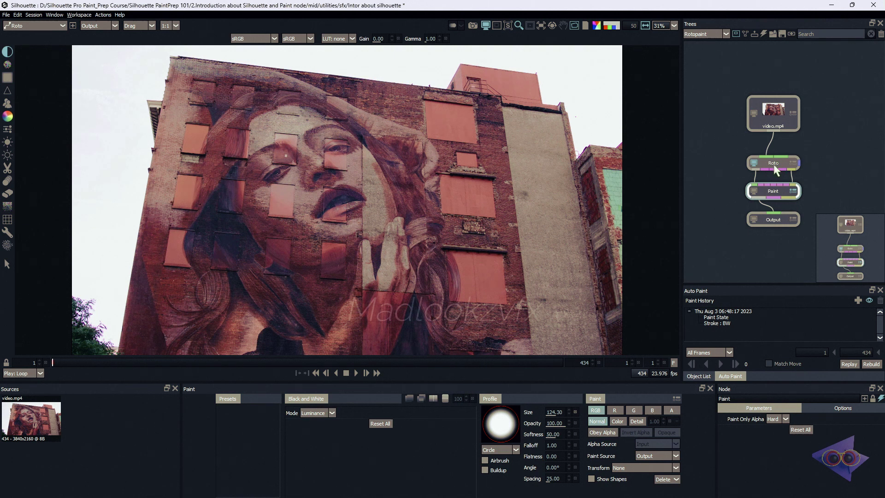
pyautogui.click(756, 193)
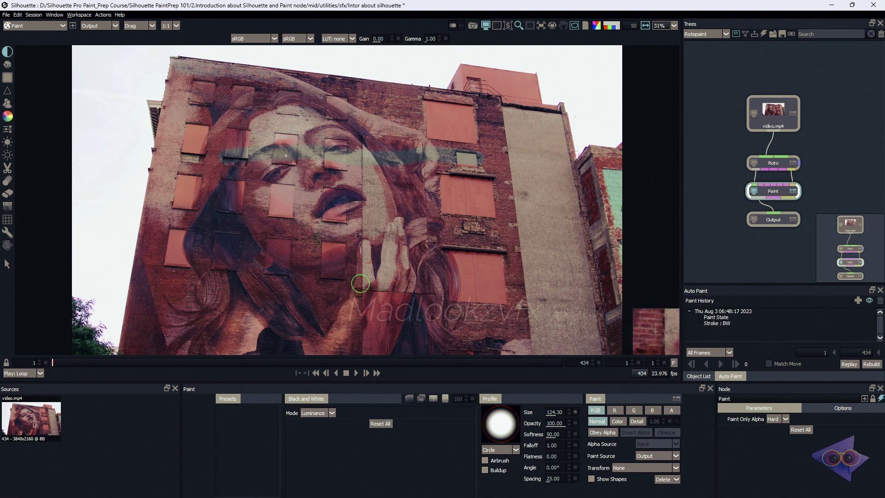
pyautogui.click(331, 413)
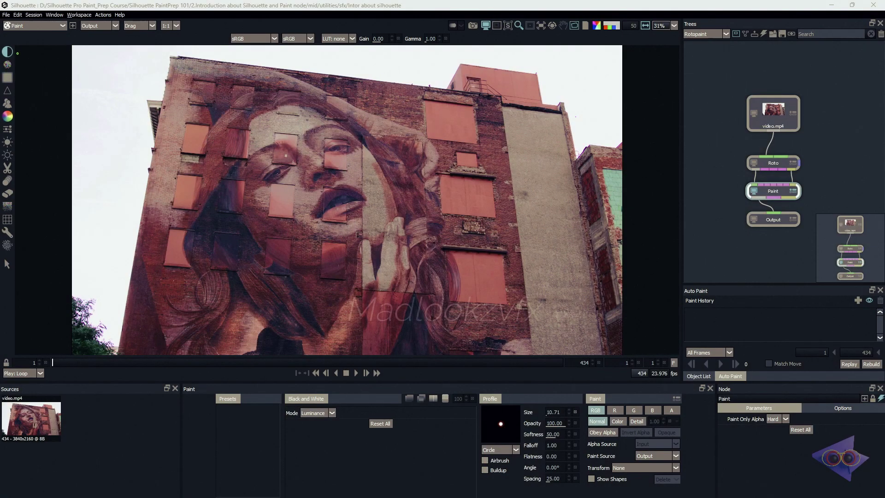
# - Switch to the Blemish brush and zoom into the mural to review its settings
pyautogui.click(7, 64)
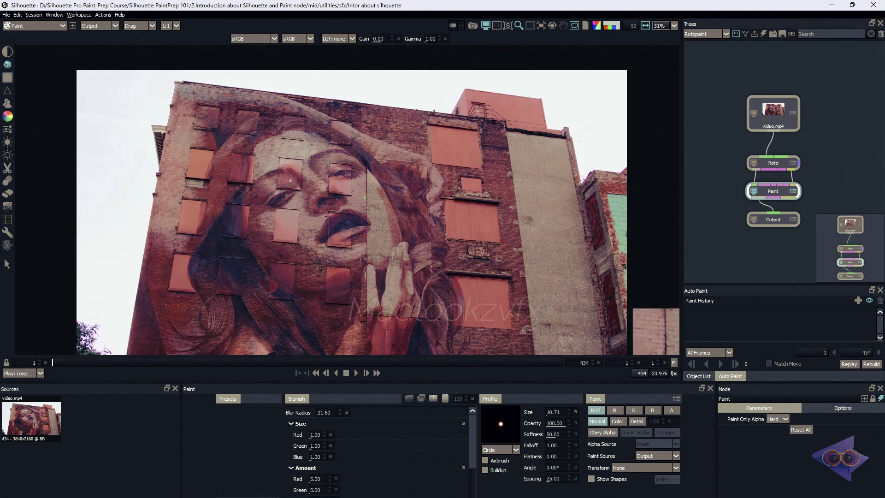
pyautogui.scroll(4, 364, 197)
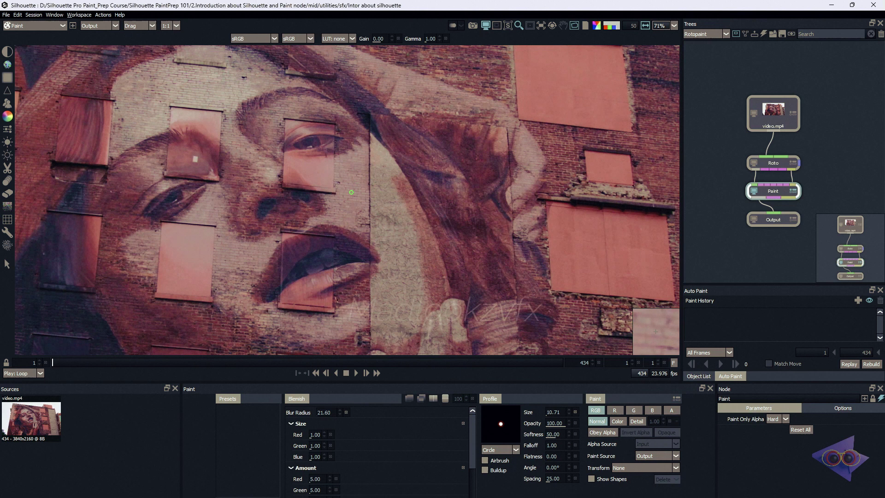
pyautogui.scroll(10, 323, 183)
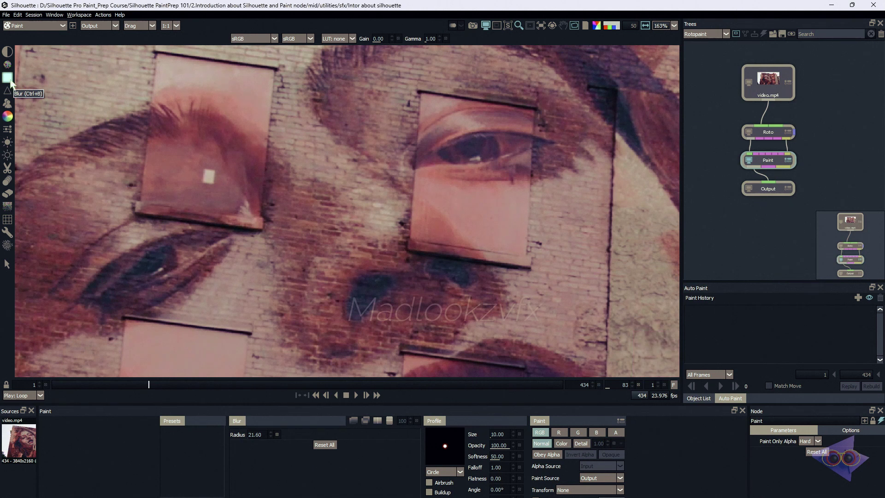
# - Zoom in and blur away the white square on the window beside the eye
pyautogui.scroll(5, 181, 186)
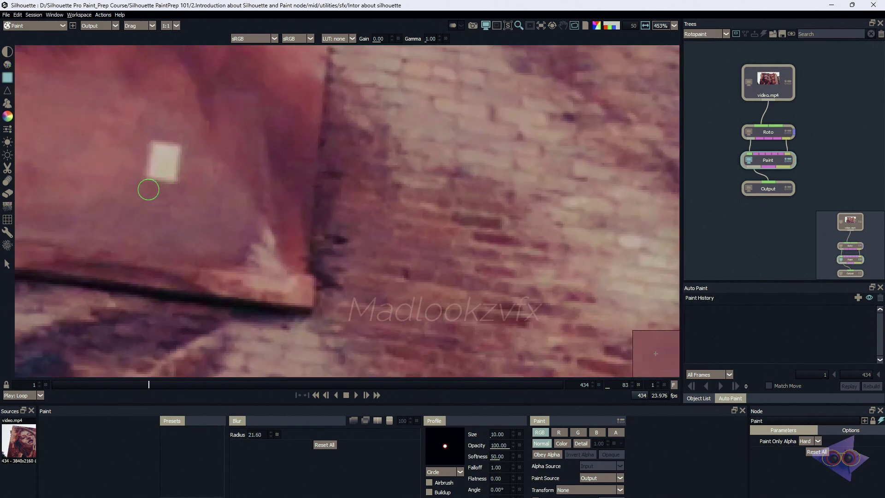
pyautogui.moveTo(154, 189)
pyautogui.mouseDown()
pyautogui.moveTo(158, 167)
pyautogui.moveTo(152, 189)
pyautogui.mouseUp()
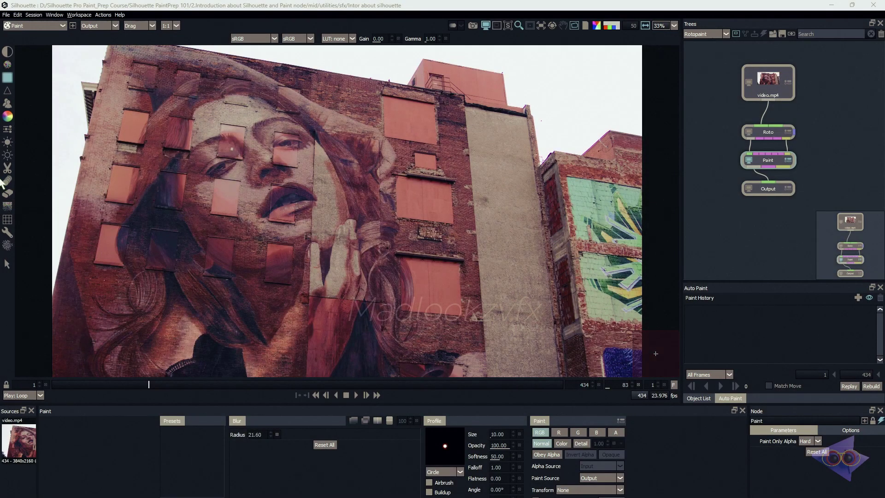
# - Paint a Detail stroke over the mural's eye, leaving the tonal Range at Full
pyautogui.click(9, 92)
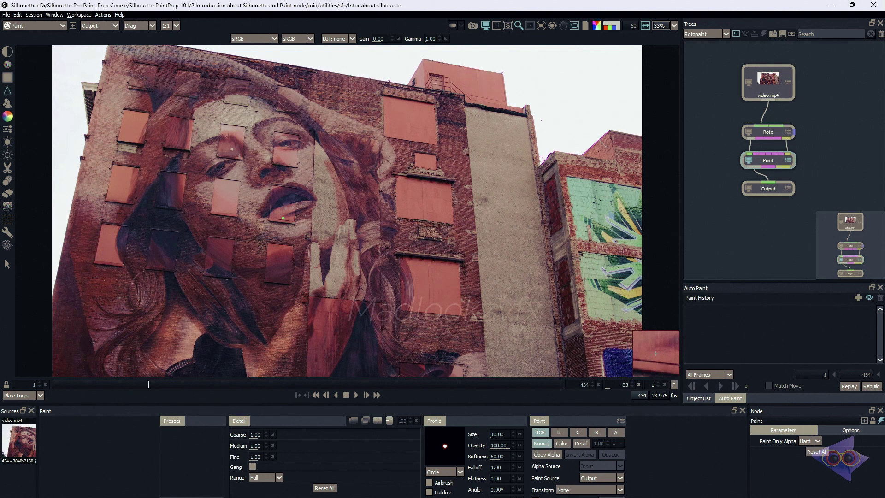
pyautogui.scroll(6, 320, 230)
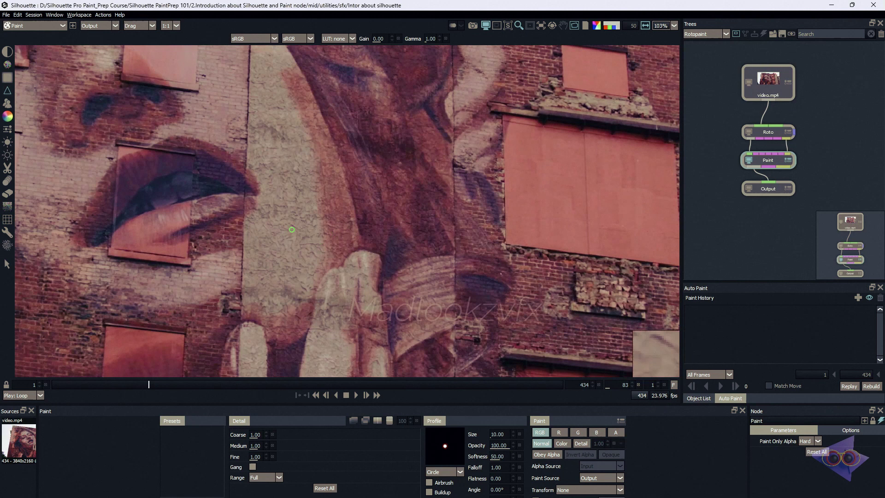
pyautogui.scroll(5, 364, 131)
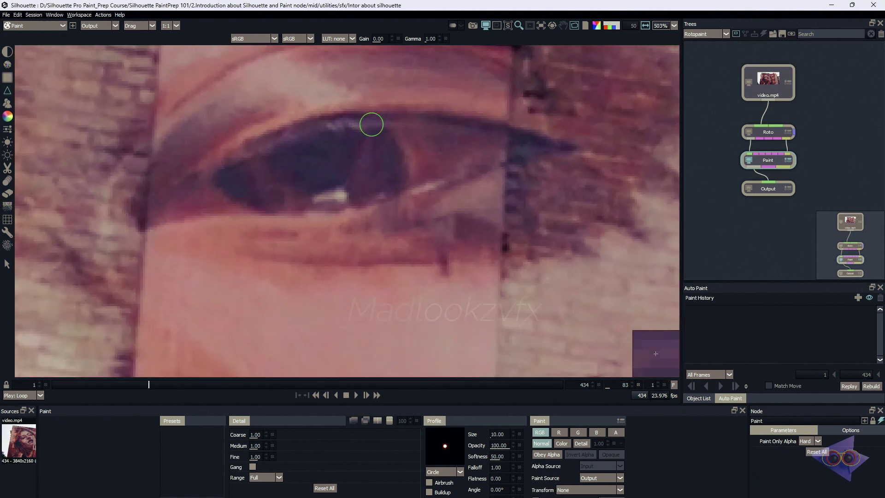
pyautogui.scroll(1, 371, 124)
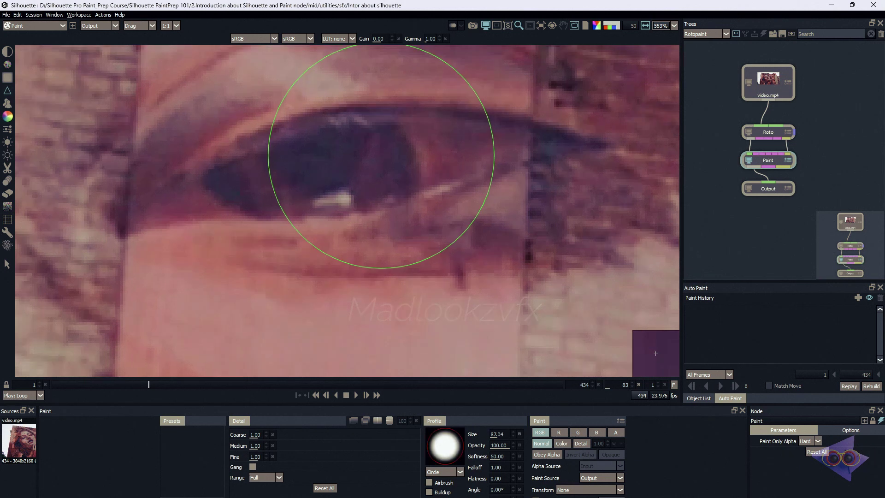
pyautogui.moveTo(372, 198)
pyautogui.mouseDown()
pyautogui.moveTo(304, 198)
pyautogui.moveTo(363, 201)
pyautogui.mouseUp()
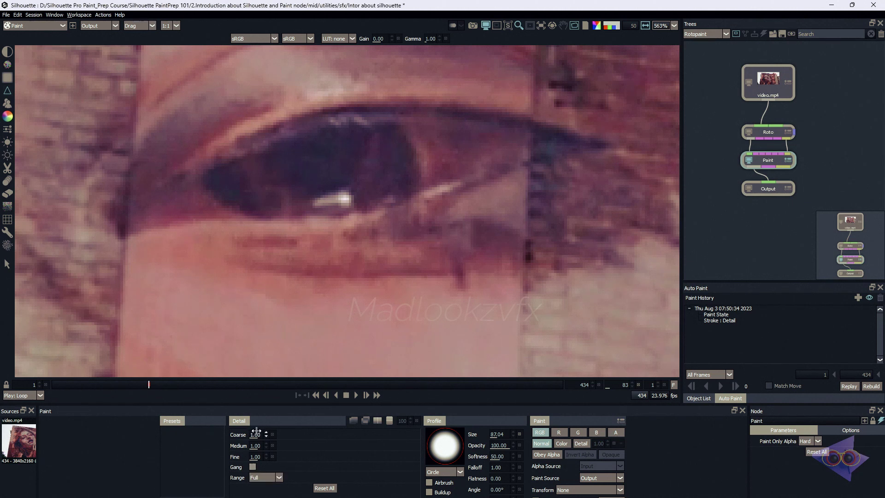
pyautogui.click(267, 477)
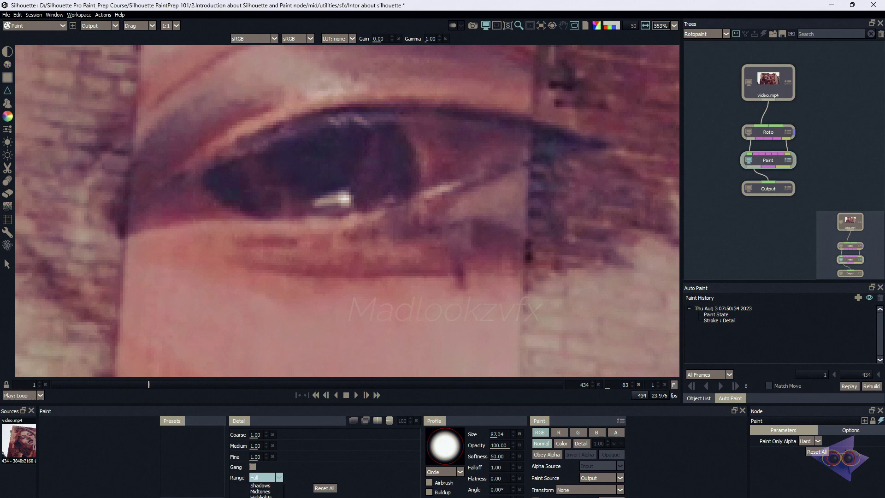
pyautogui.press('Escape')
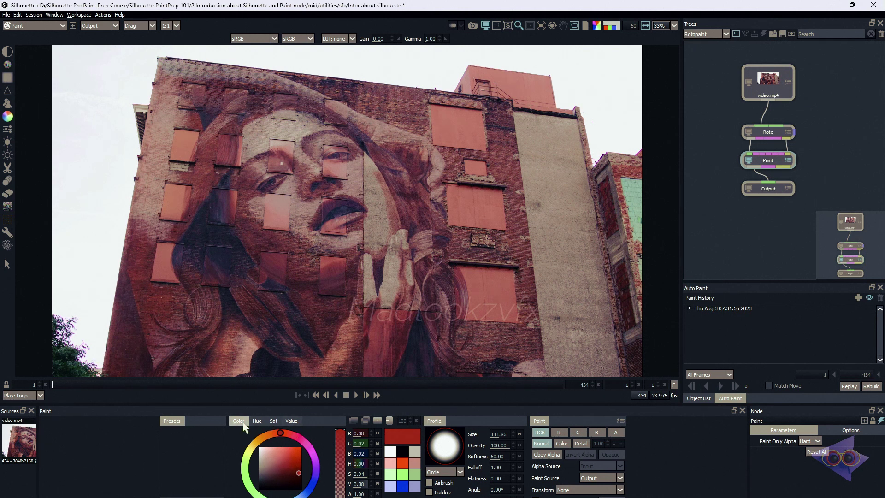
# - Preview the Hue, Sat and Value pickers, then set the paint colour to pure red
pyautogui.click(259, 423)
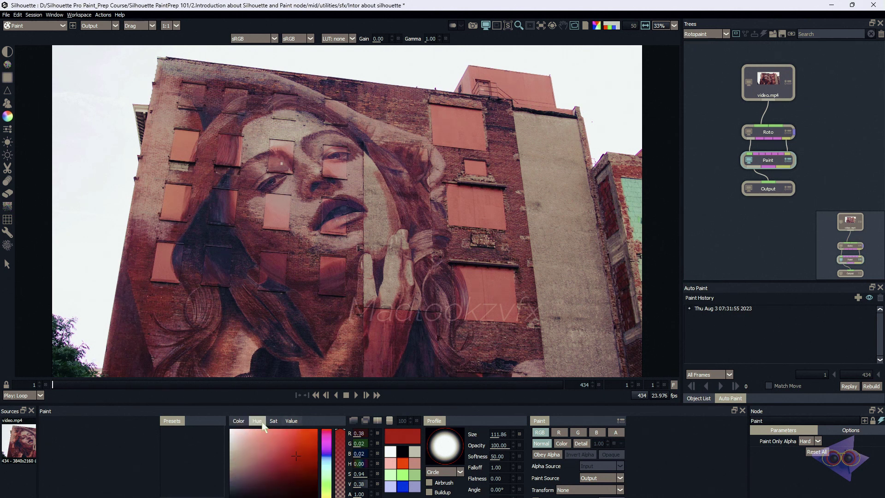
pyautogui.click(277, 424)
pyautogui.click(295, 423)
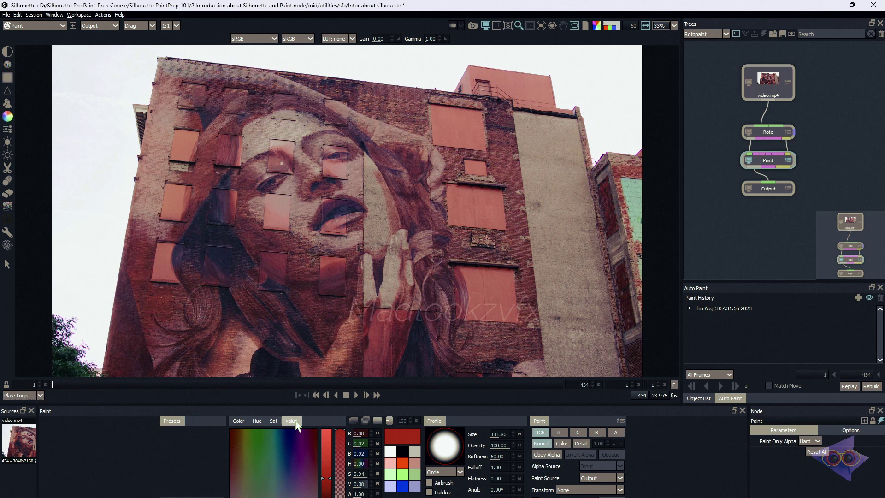
pyautogui.click(238, 421)
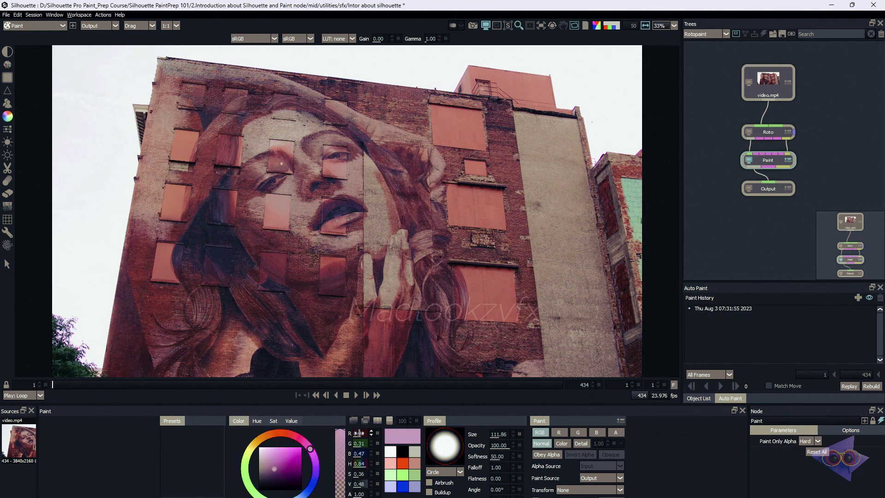
pyautogui.click(403, 466)
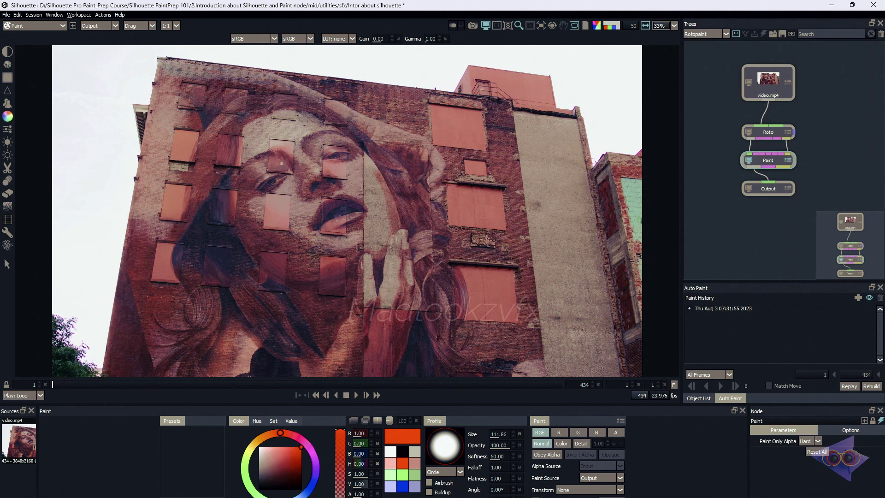
# - In the Value picker, sample the pink window and dark lip colours from the footage
pyautogui.click(292, 420)
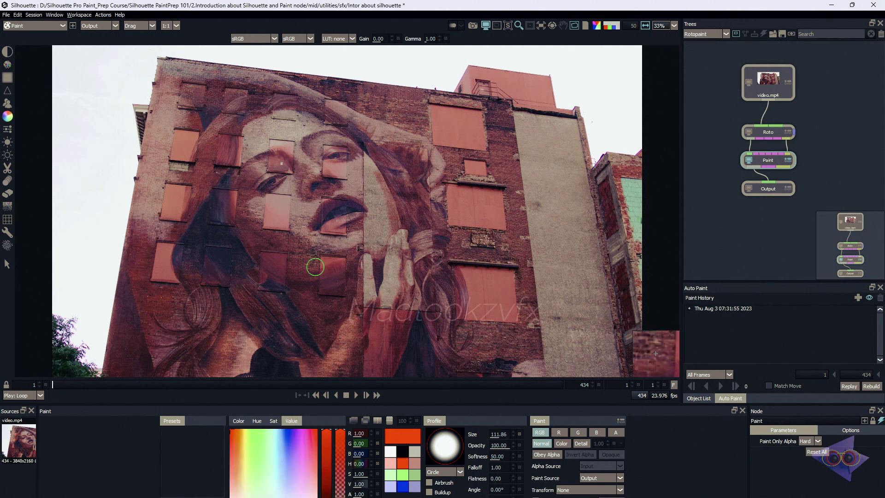
pyautogui.scroll(4, 265, 227)
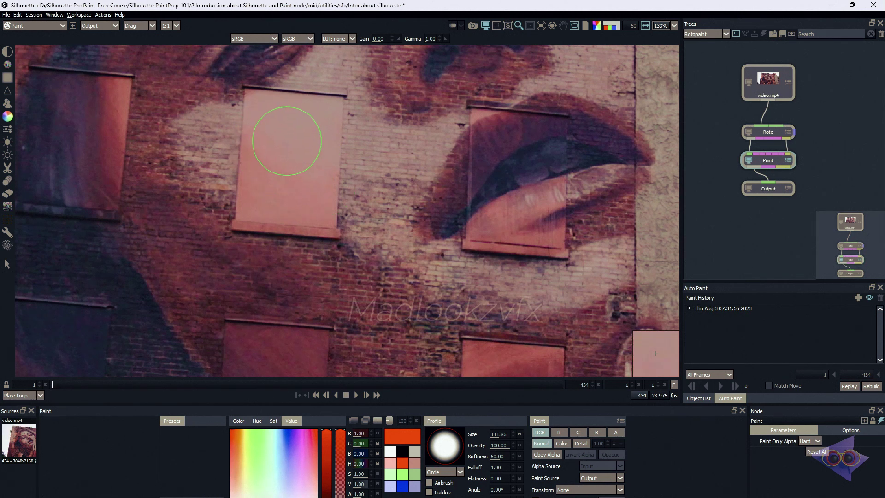
pyautogui.keyDown('ctrl'); pyautogui.click(290, 141); pyautogui.keyUp('ctrl')
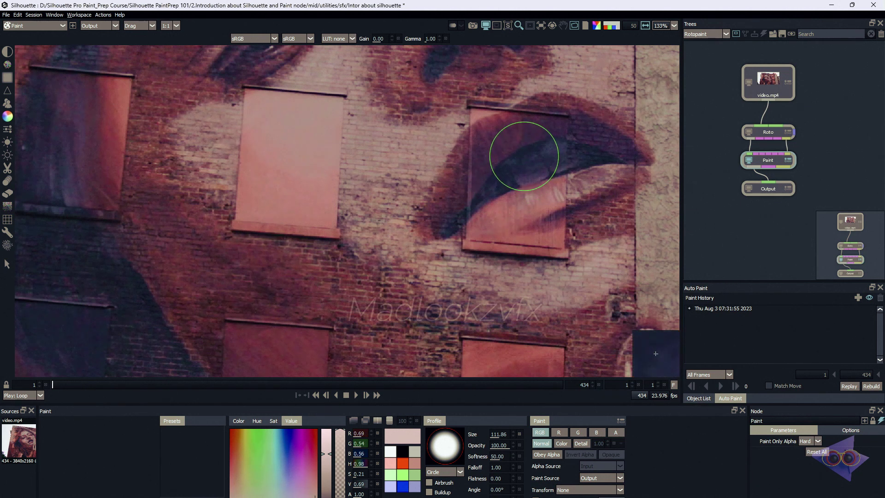
pyautogui.keyDown('ctrl'); pyautogui.click(524, 157); pyautogui.keyUp('ctrl')
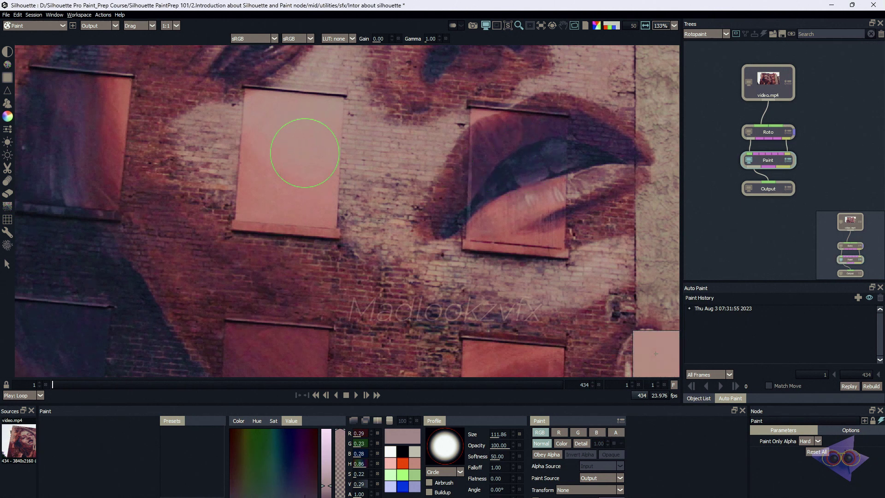
# - Shrink the brush to about 23 and sample an averaged wall colour (R 0.54, G 0.40, B 0.40)
pyautogui.moveTo(274, 141); pyautogui.dragTo(237, 120)
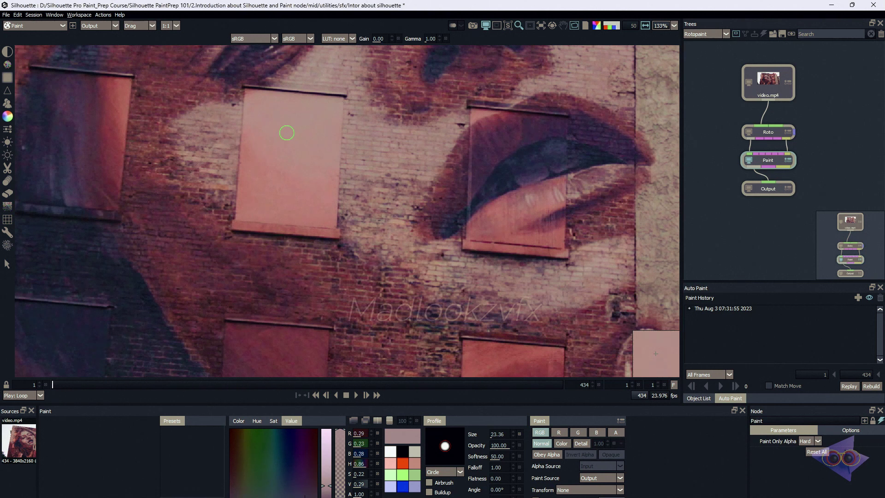
pyautogui.keyDown('ctrl'); pyautogui.click(286, 133); pyautogui.keyUp('ctrl')
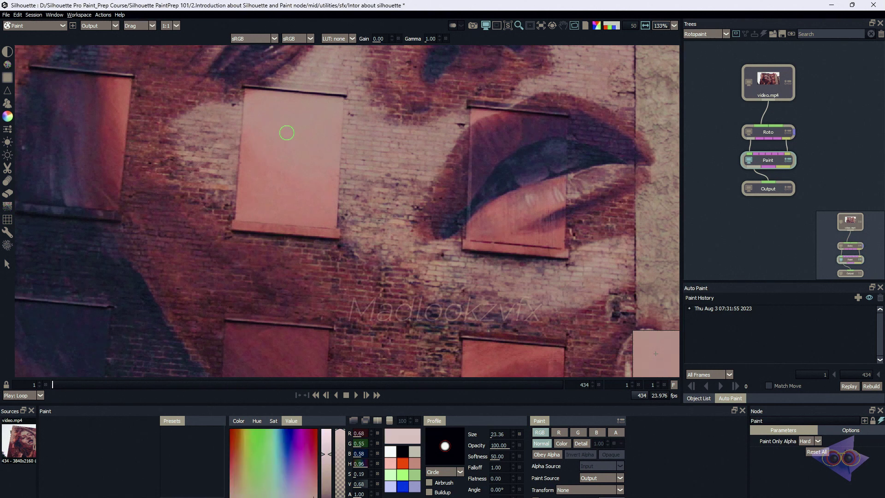
pyautogui.keyDown('ctrl'); pyautogui.click(229, 269); pyautogui.keyUp('ctrl')
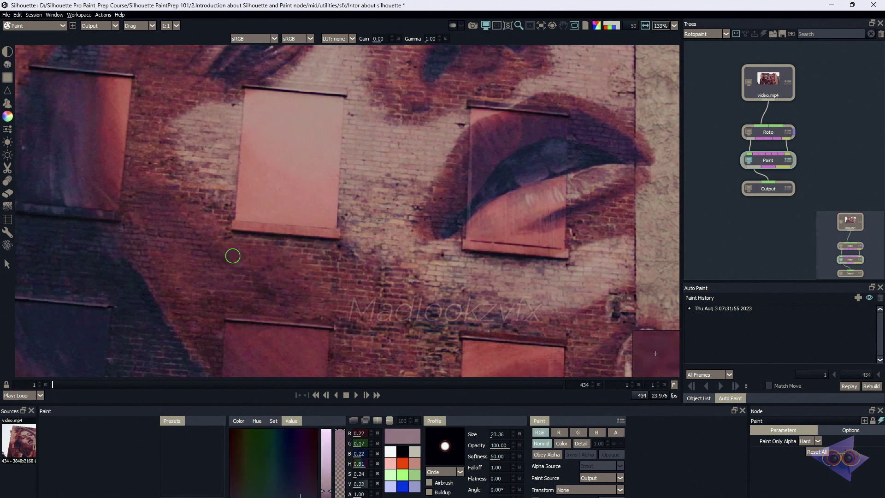
pyautogui.moveTo(193, 137)
pyautogui.mouseDown()
pyautogui.moveTo(210, 127)
pyautogui.moveTo(216, 152)
pyautogui.moveTo(276, 208)
pyautogui.moveTo(430, 298)
pyautogui.mouseUp()
pyautogui.scroll(-2, 301, 178)
pyautogui.scroll(-2, 287, 173)
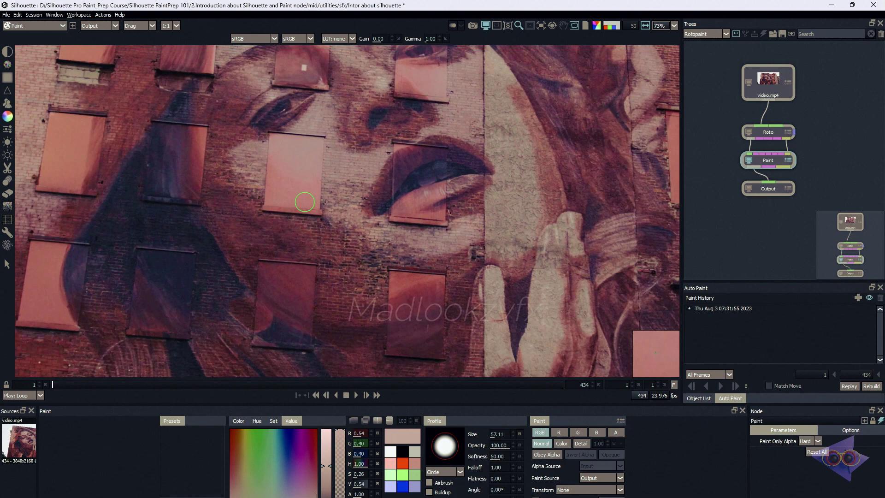